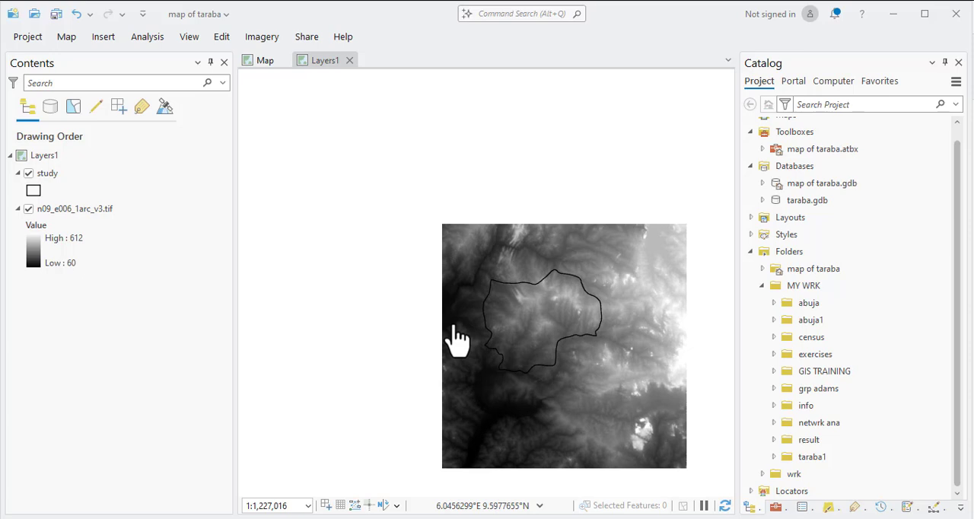
Examine the study boundary against the n09_e006_1arc_v3.tif elevation raster on the map.
left_click_drag(485, 370, 403, 342)
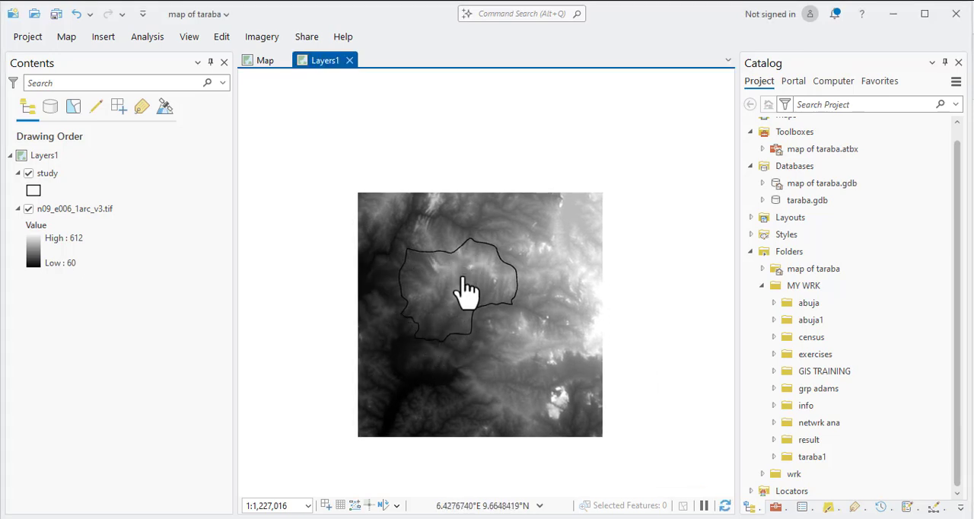
scroll(458, 266, "down", 1)
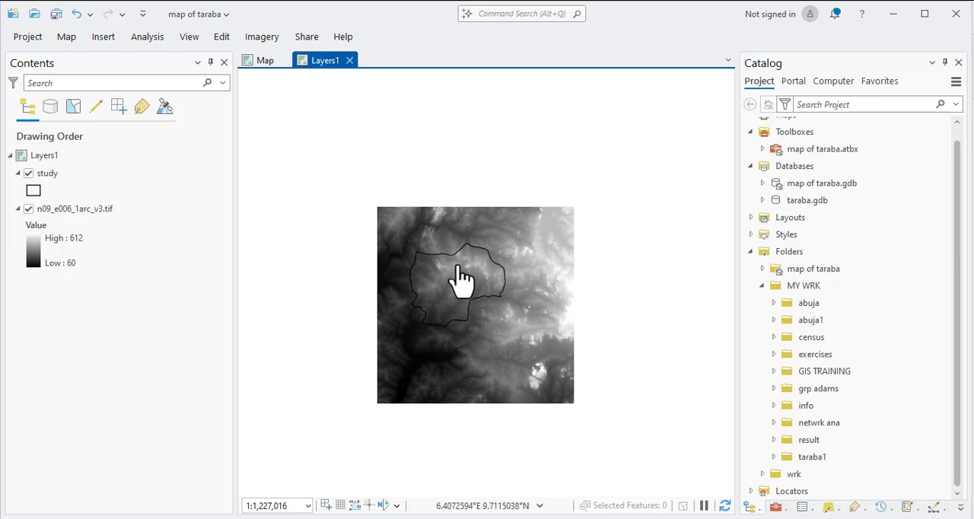
scroll(459, 279, "down", 2)
scroll(459, 278, "up", 5)
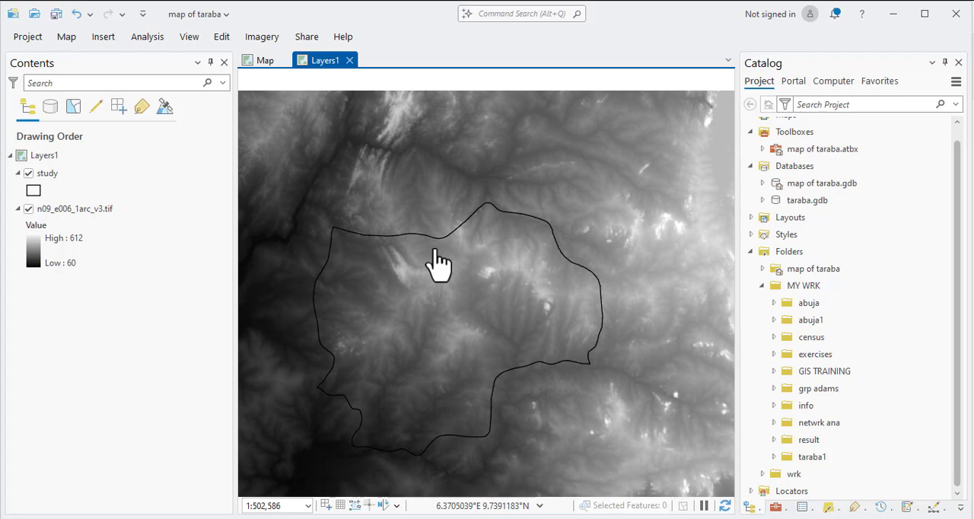
scroll(426, 282, "down", 4)
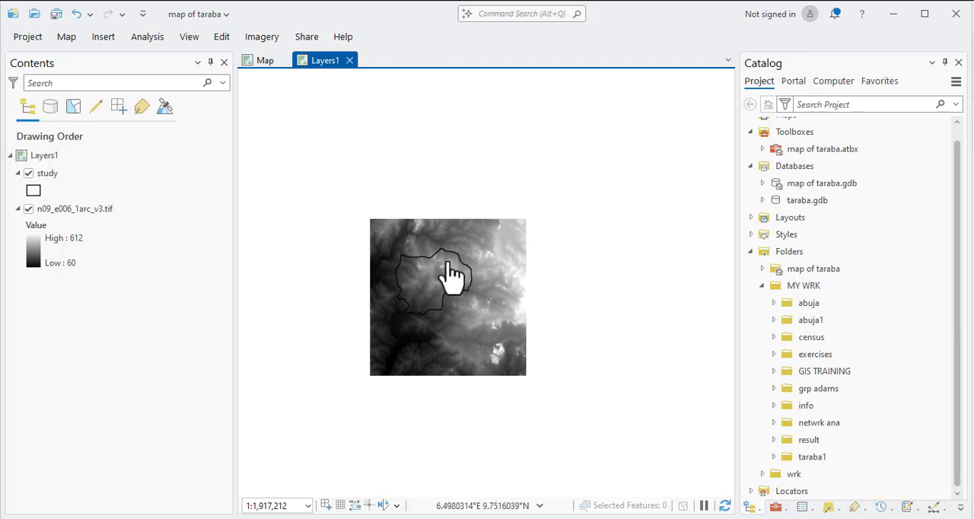
scroll(442, 312, "down", 1)
scroll(442, 304, "up", 4)
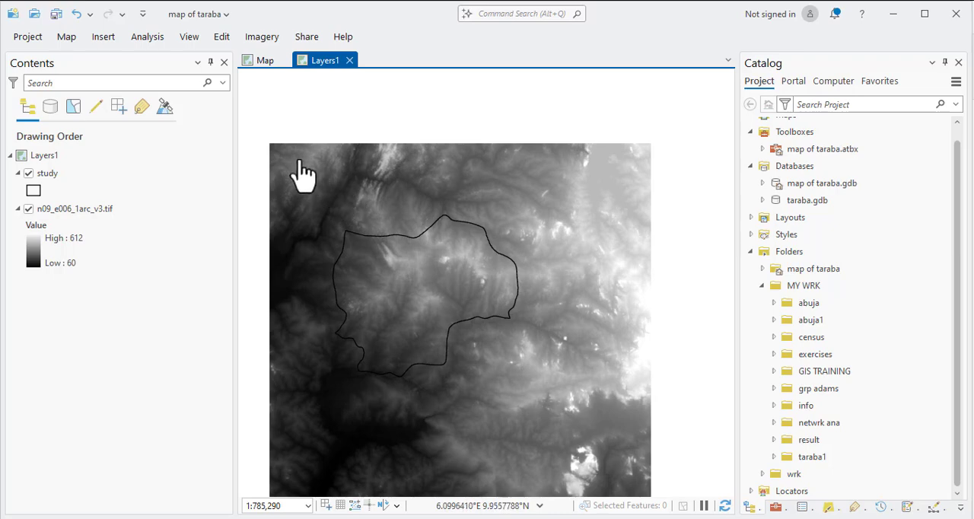
Search the geoprocessing tools for "clip" and open the Clip Raster tool.
left_click(146, 42)
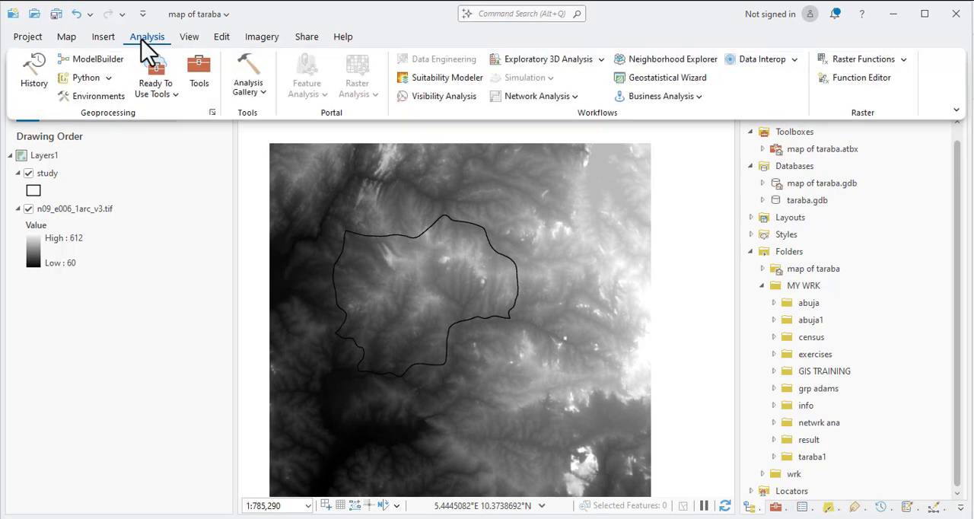
left_click(200, 82)
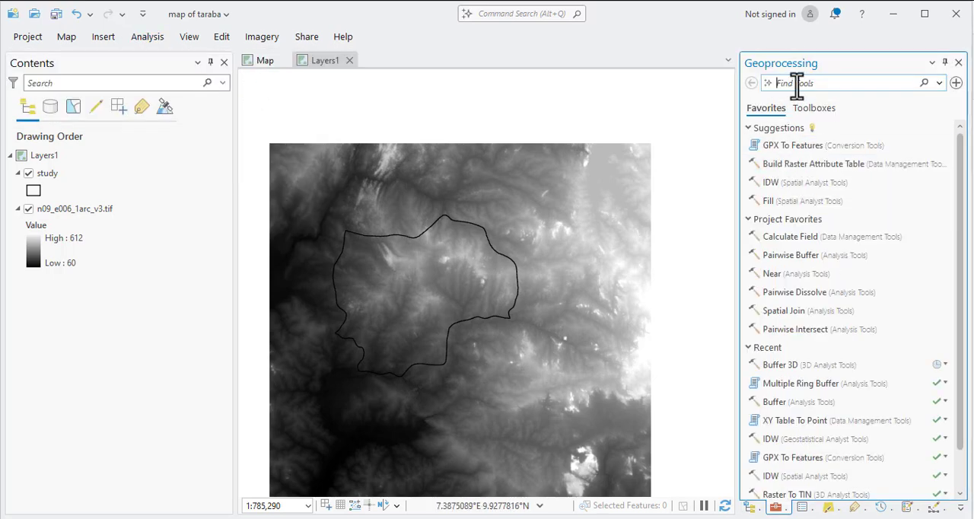
left_click(796, 84)
type("clip")
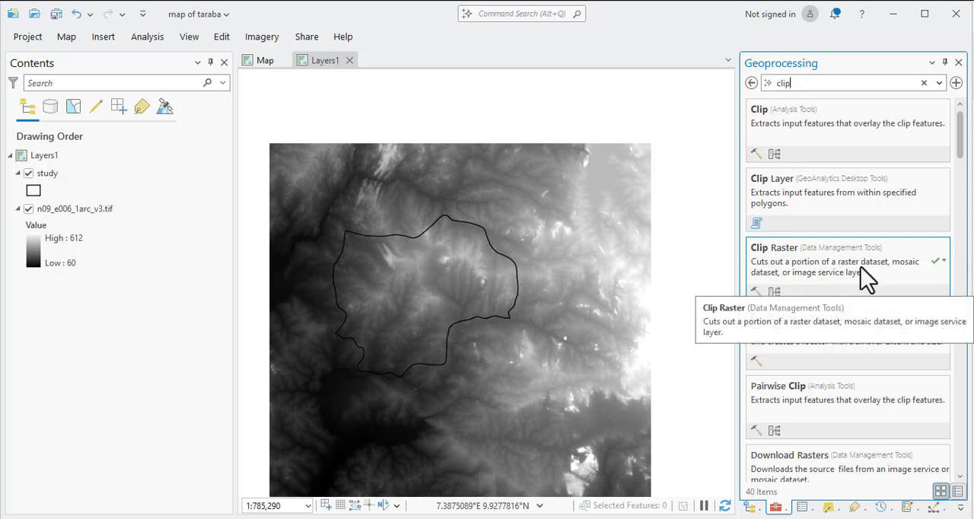
left_click(780, 249)
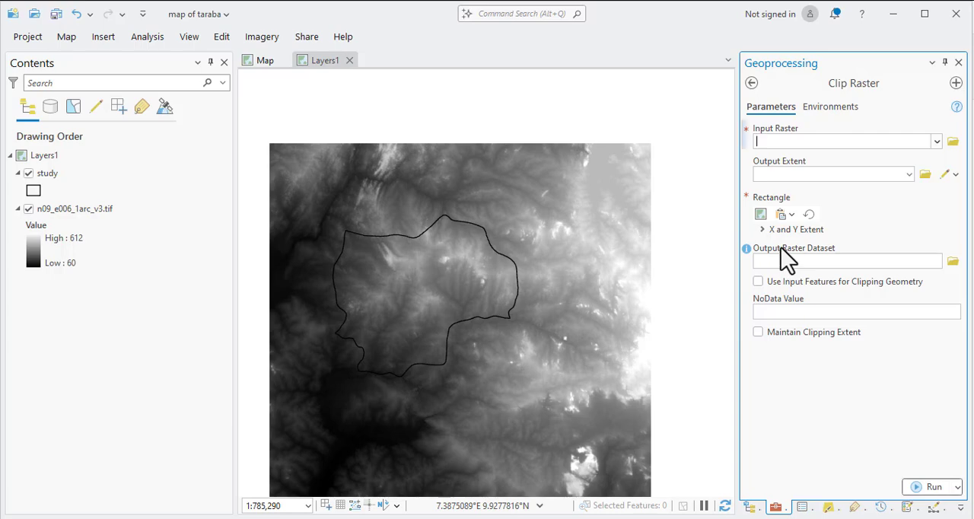
Set the Clip Raster input to n09_e006_1arc_v3.tif and the output extent to study, using the input features as clipping geometry.
left_click(937, 141)
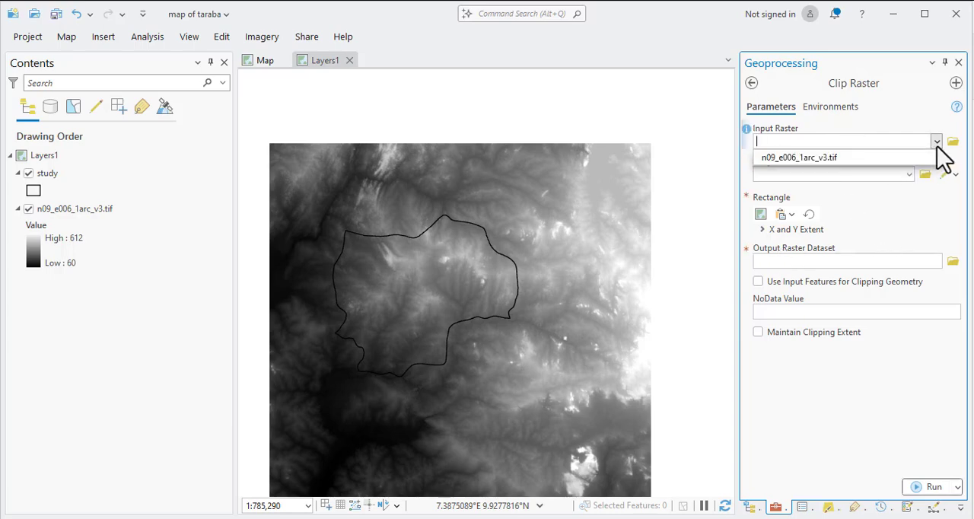
left_click(778, 157)
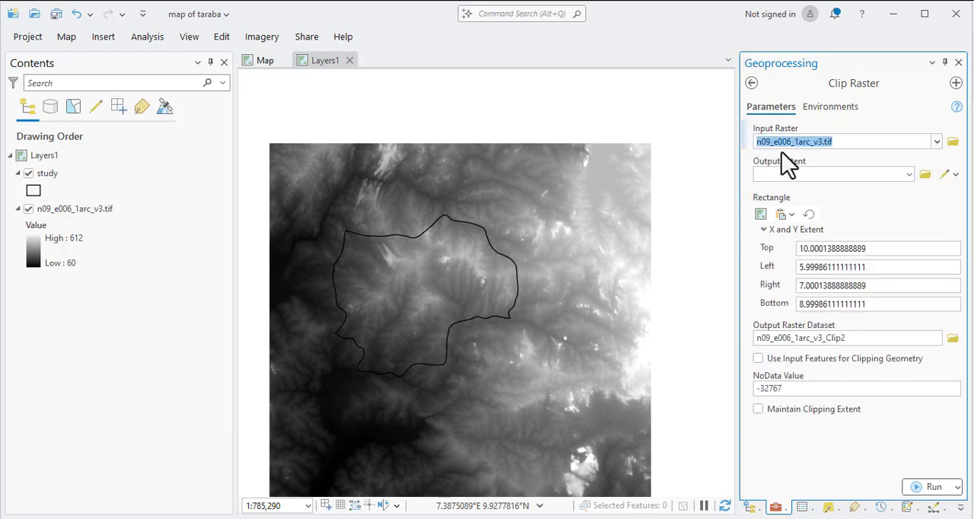
left_click(910, 175)
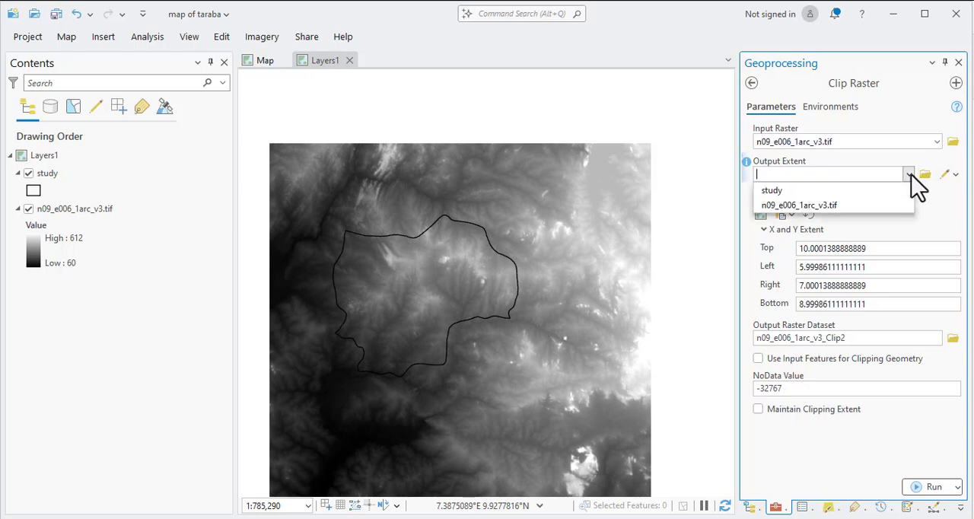
left_click(793, 192)
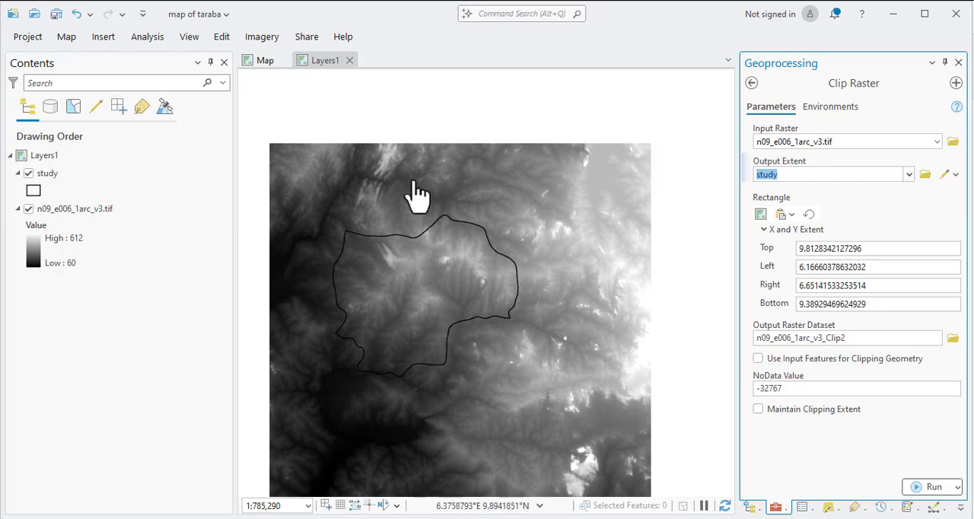
left_click_drag(511, 204, 517, 185)
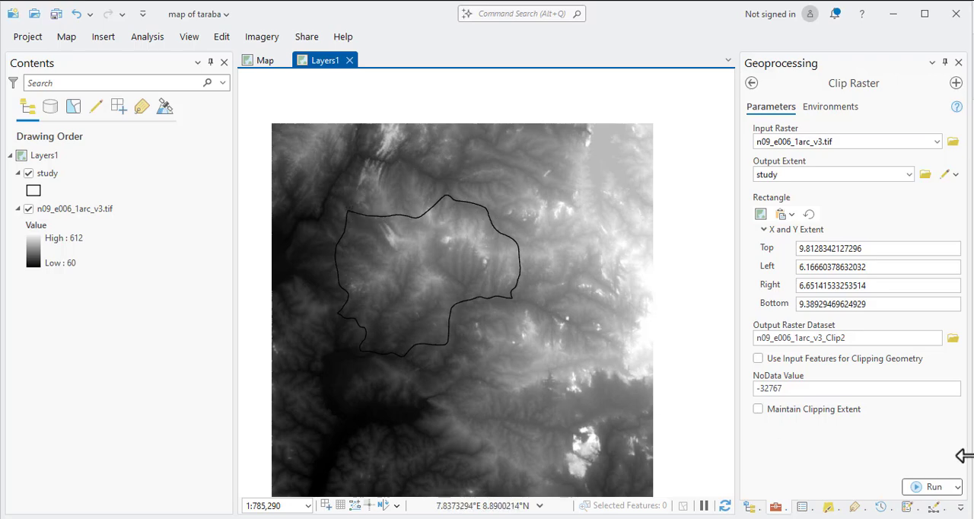
left_click(758, 359)
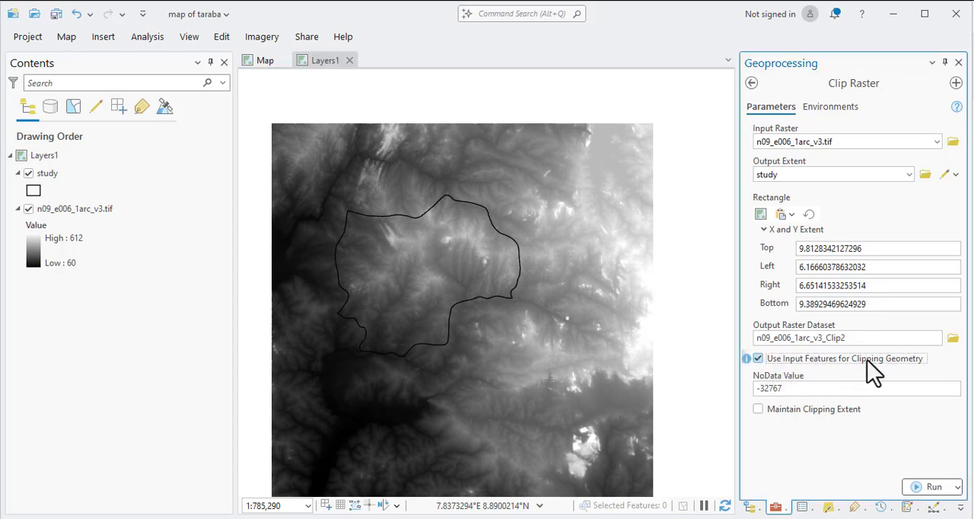
Review the Clip Raster environment settings for output coordinates, snap raster, pyramids, compression and resampling.
left_click(829, 114)
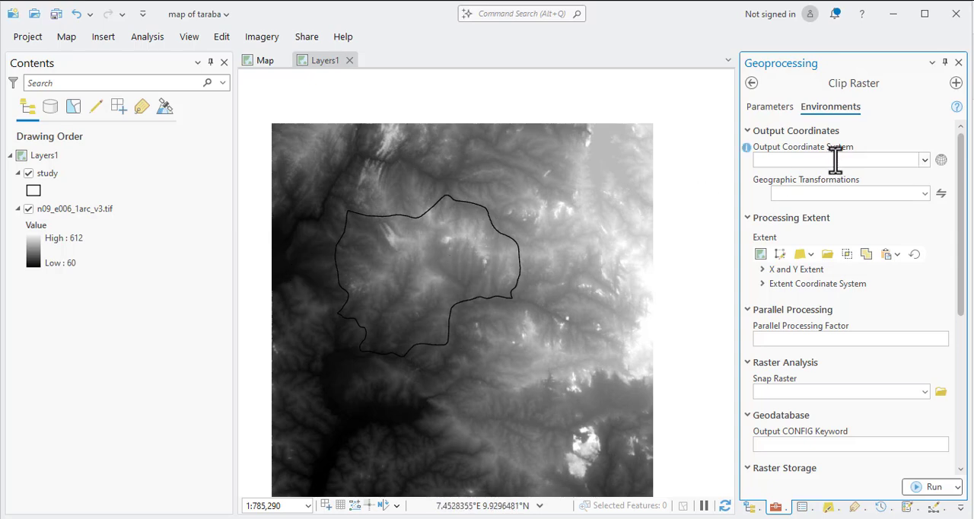
left_click(924, 160)
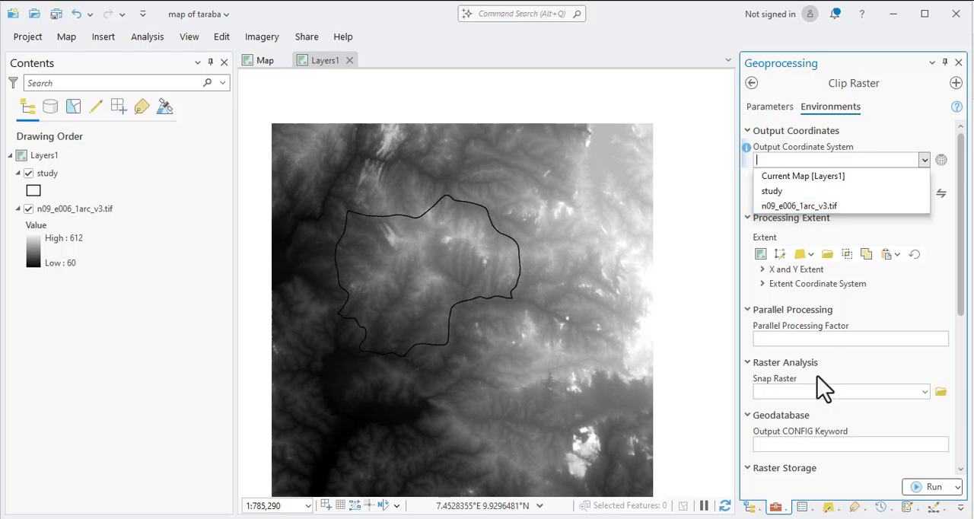
left_click(965, 259)
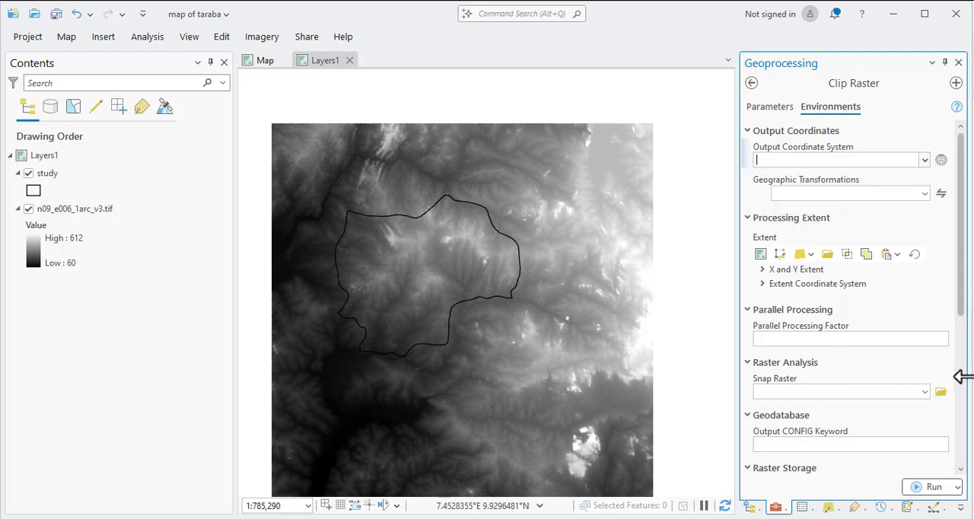
scroll(964, 263, "down", 1)
left_click_drag(965, 266, 964, 306)
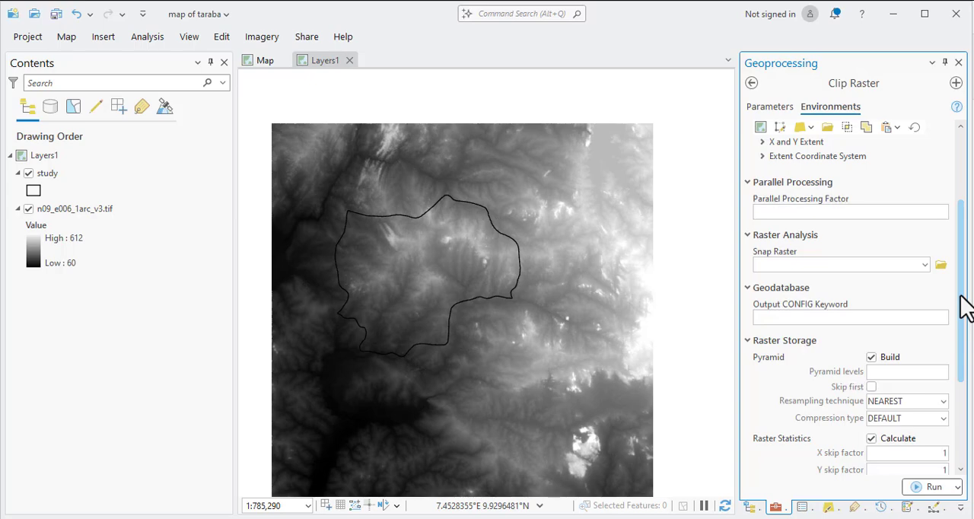
left_click(923, 264)
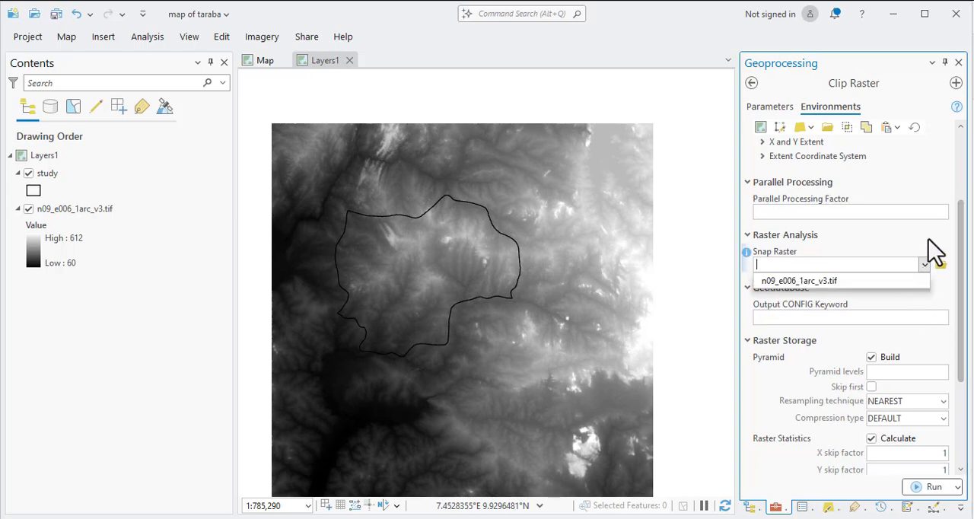
left_click(928, 239)
scroll(893, 303, "down", 3)
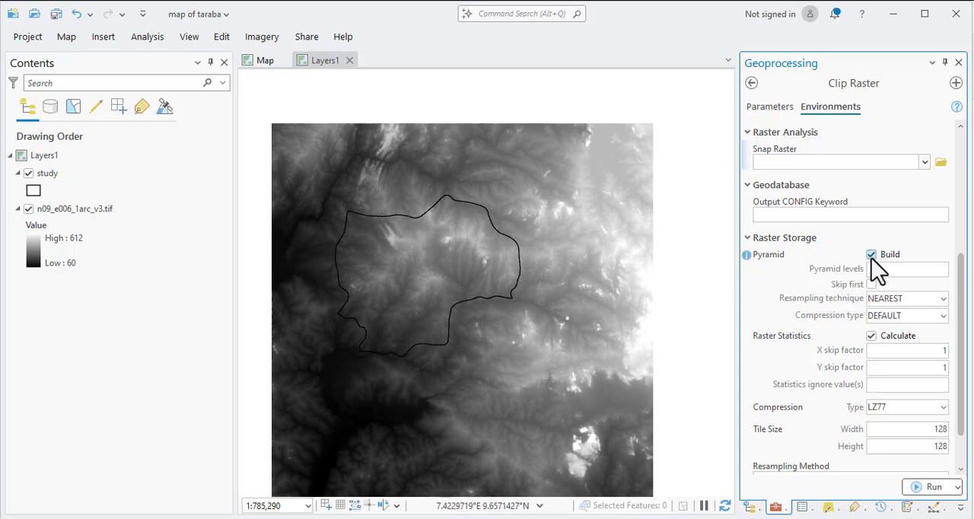
scroll(806, 425, "down", 2)
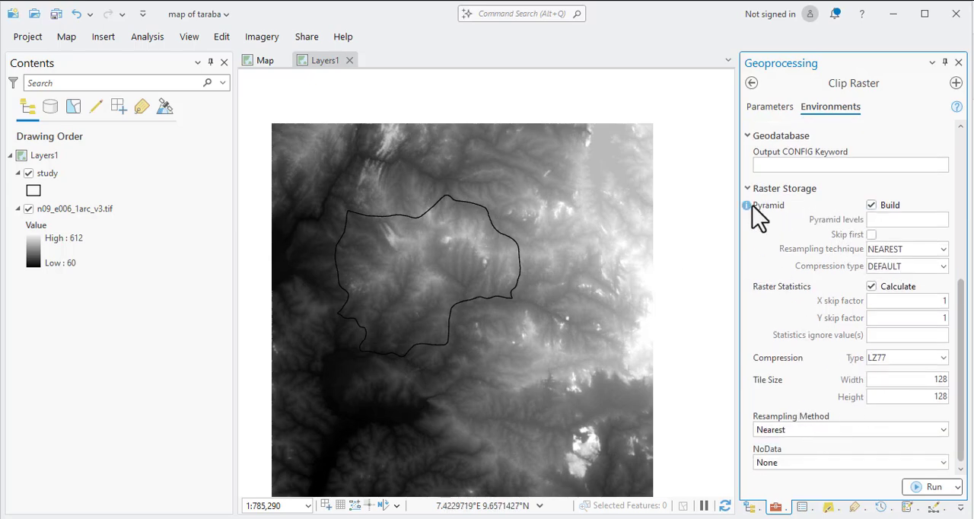
Run Clip Raster from its parameters with n09_e006_1arc_v3_Clip2 as the output dataset and check the run details.
left_click(755, 108)
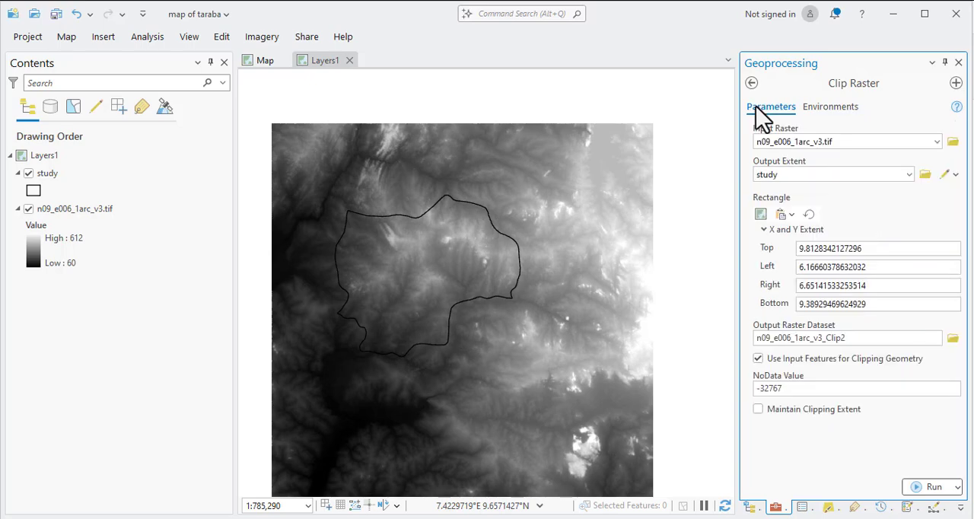
left_click(926, 487)
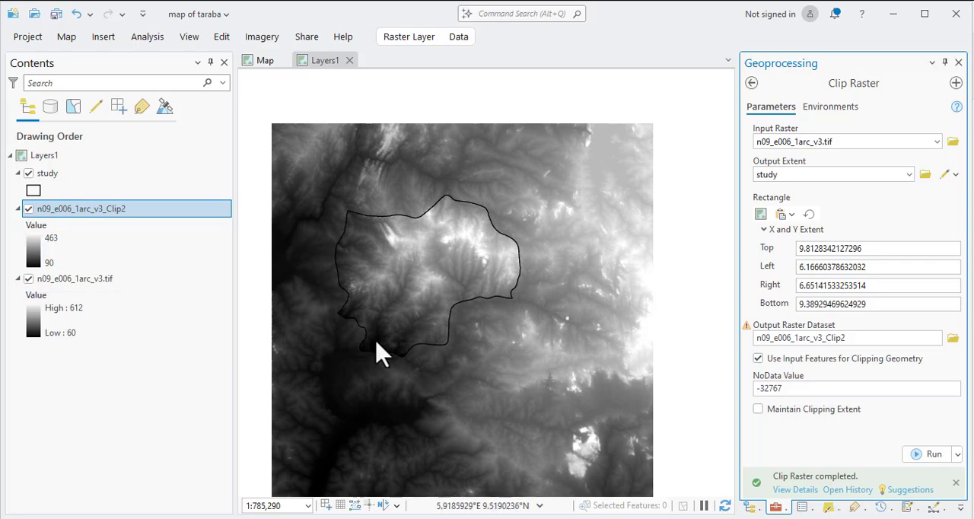
mouse_move(755, 492)
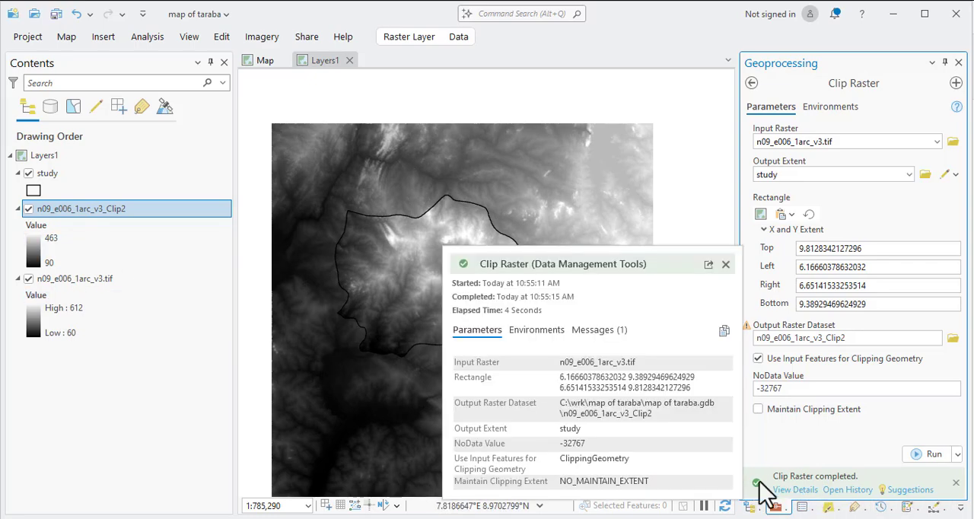
Hide the original n09_e006_1arc_v3.tif raster and the study boundary layer, and inspect the clipped raster at several scales.
left_click(28, 279)
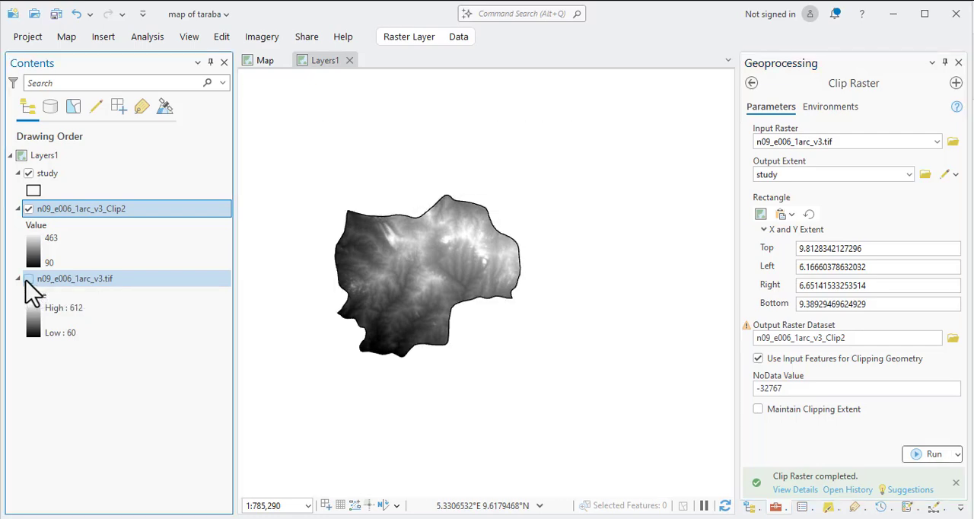
left_click(28, 175)
scroll(373, 289, "down", 2)
scroll(374, 289, "up", 4)
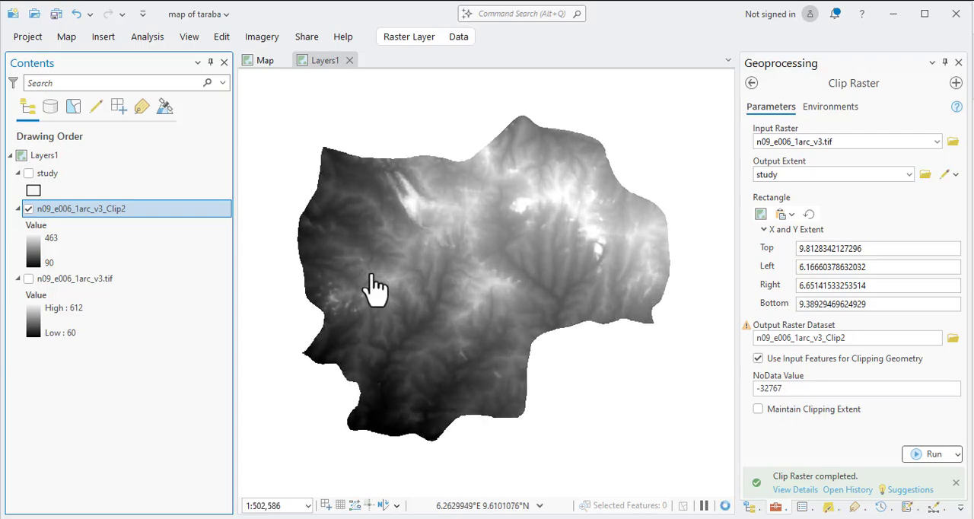
scroll(374, 289, "down", 1)
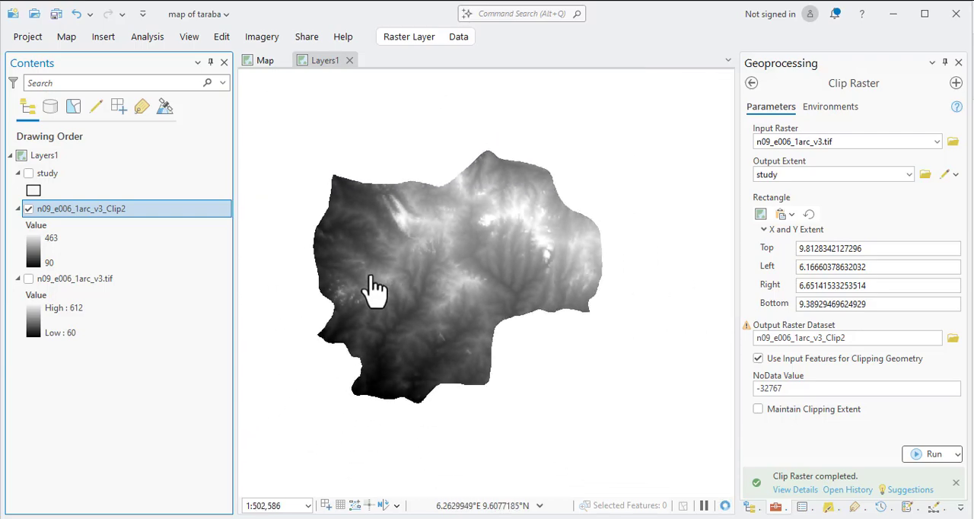
scroll(445, 248, "up", 1)
scroll(445, 247, "up", 2)
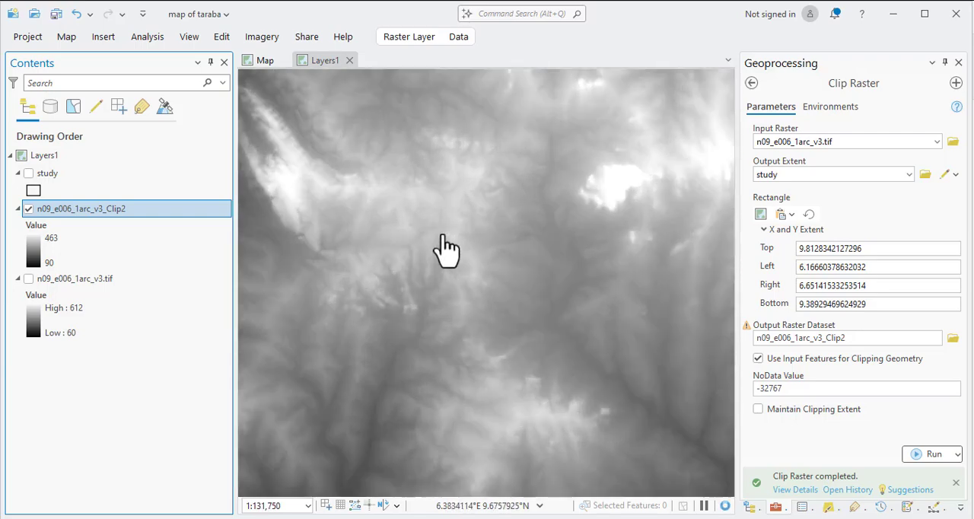
scroll(445, 247, "down", 3)
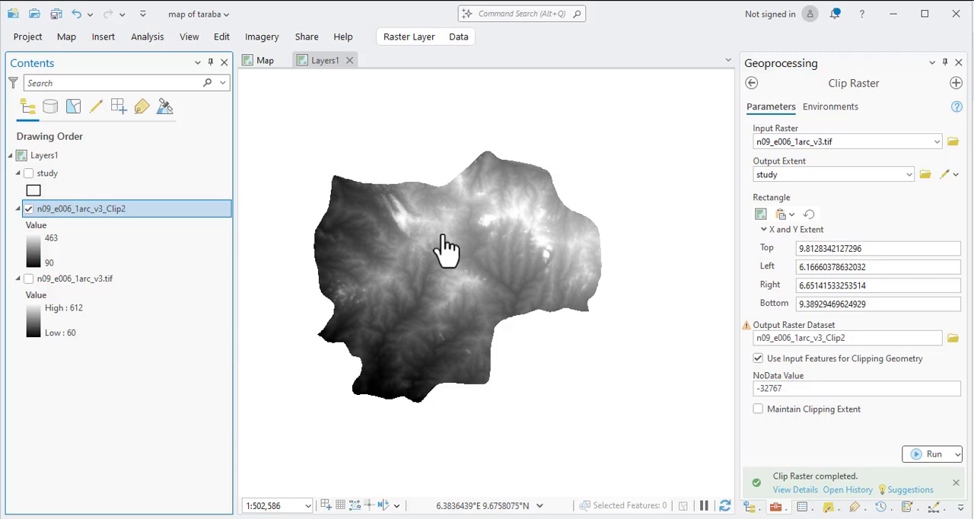
scroll(445, 247, "down", 1)
scroll(445, 247, "up", 3)
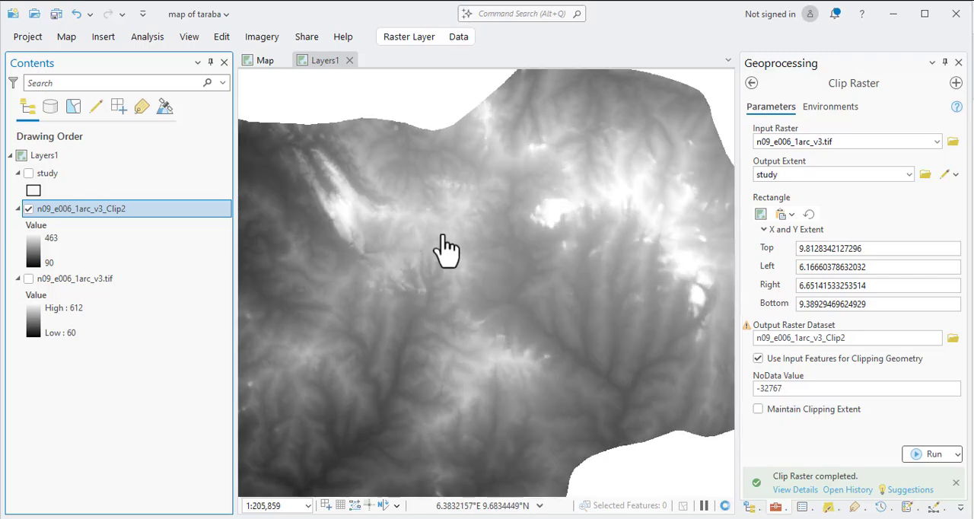
scroll(443, 246, "down", 2)
Open the data export options for the n09_e006_1arc_v3_Clip2 layer.
right_click(68, 226)
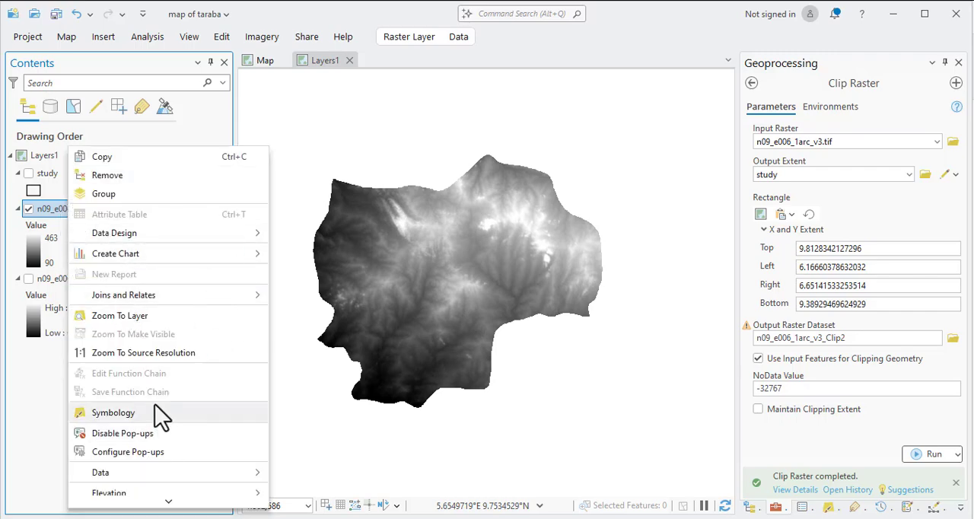
mouse_move(127, 473)
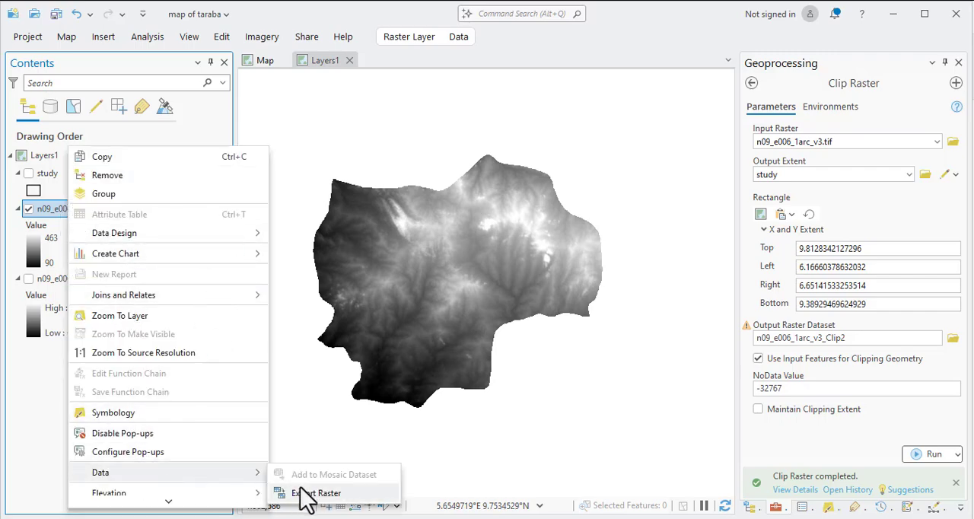